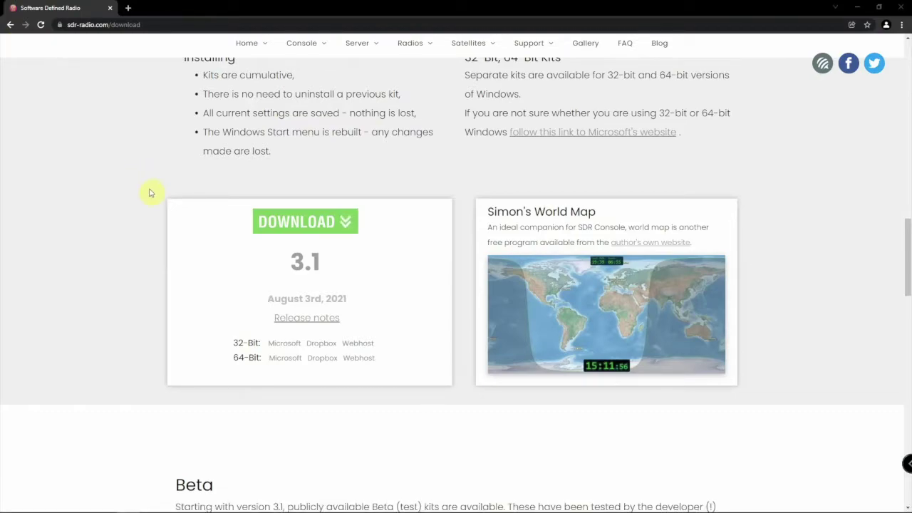
Scroll the sdr-radio.com download page to the SDR Console 3.1 download links.
scroll(136, 221, "up", 10)
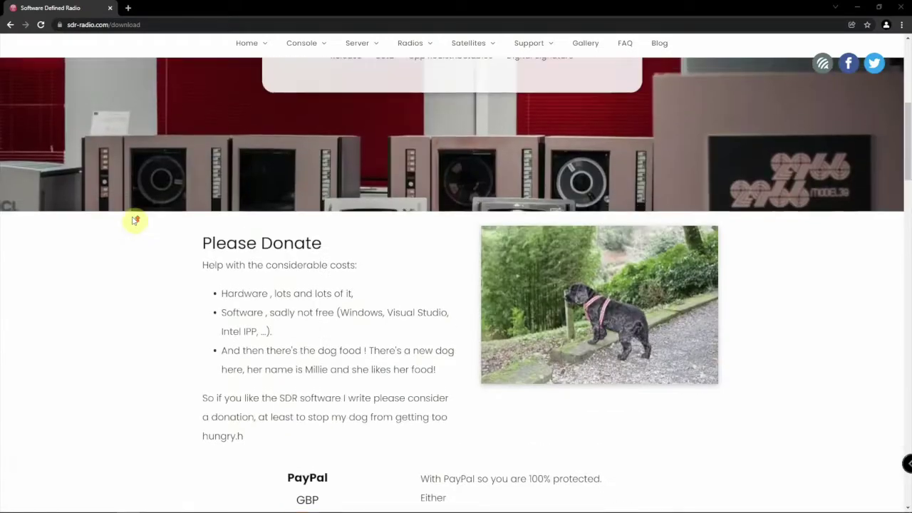
scroll(136, 221, "up", 5)
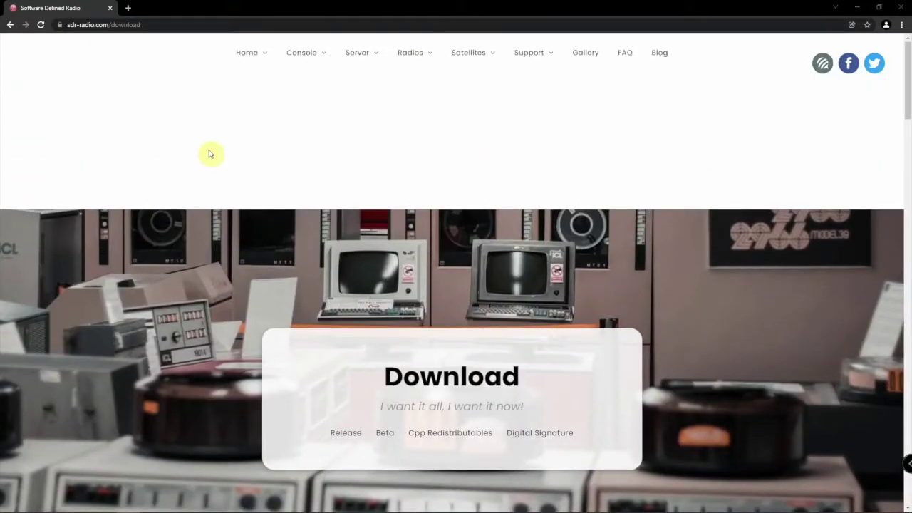
scroll(210, 154, "down", 4)
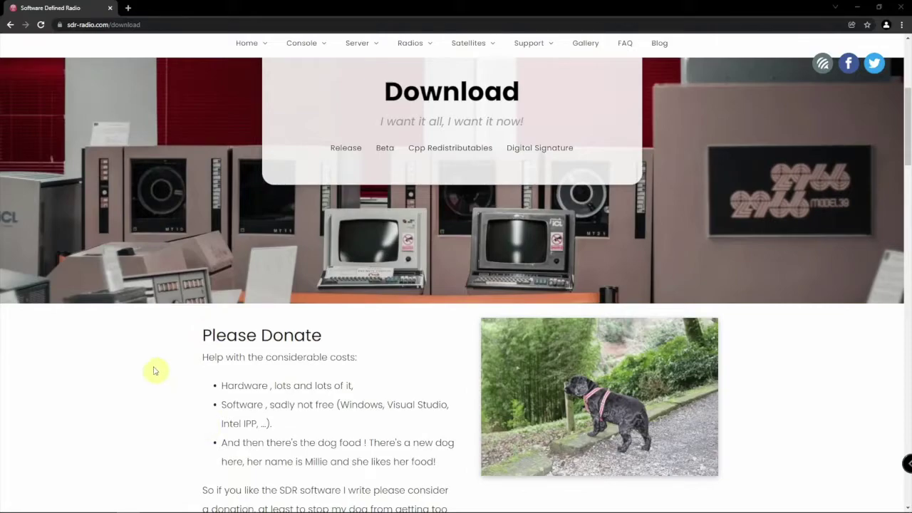
scroll(153, 370, "down", 10)
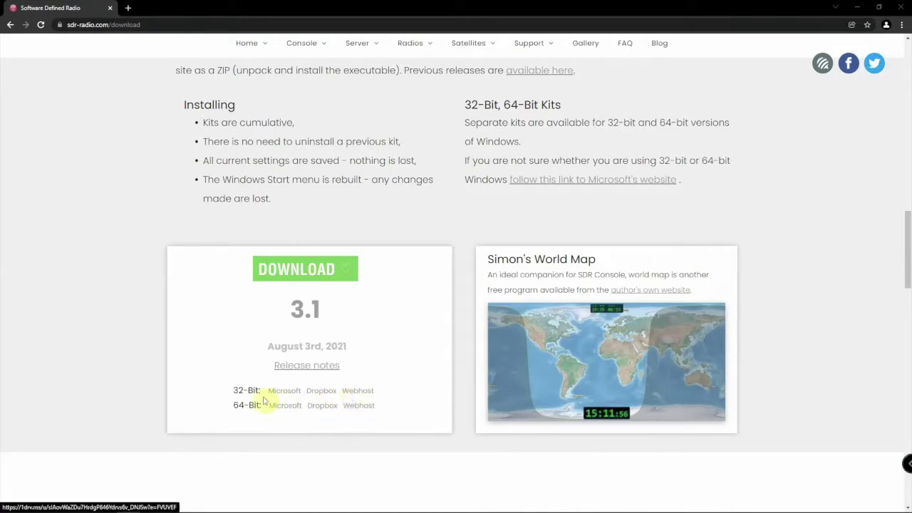
Download the 64-bit SDR-Radio V3.1 kit from OneDrive and run the installer.
left_click(288, 407)
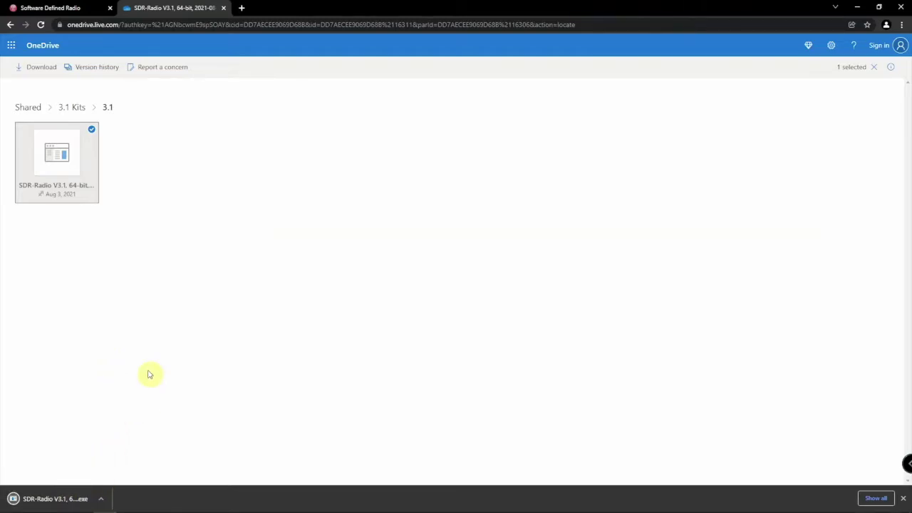
left_click(72, 501)
left_click(223, 7)
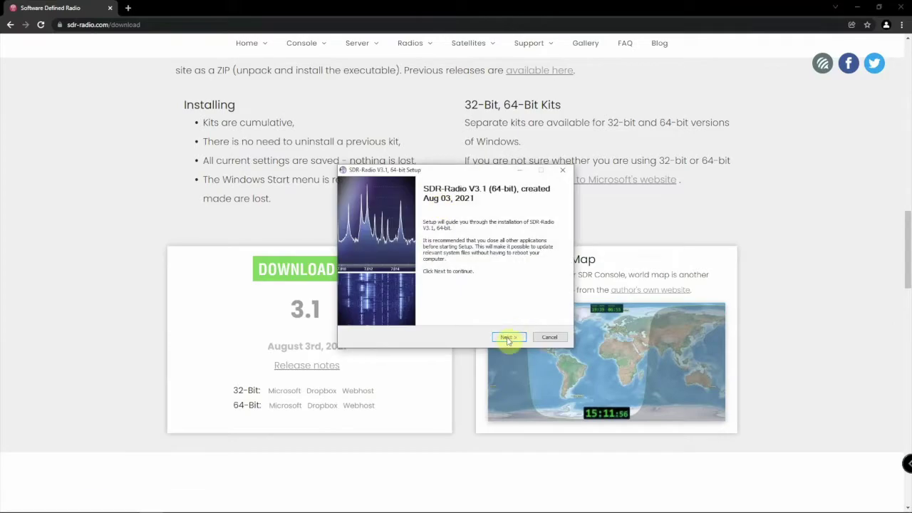
Accept the licence and default components, install for all users into the default folder.
left_click(507, 338)
left_click(507, 338)
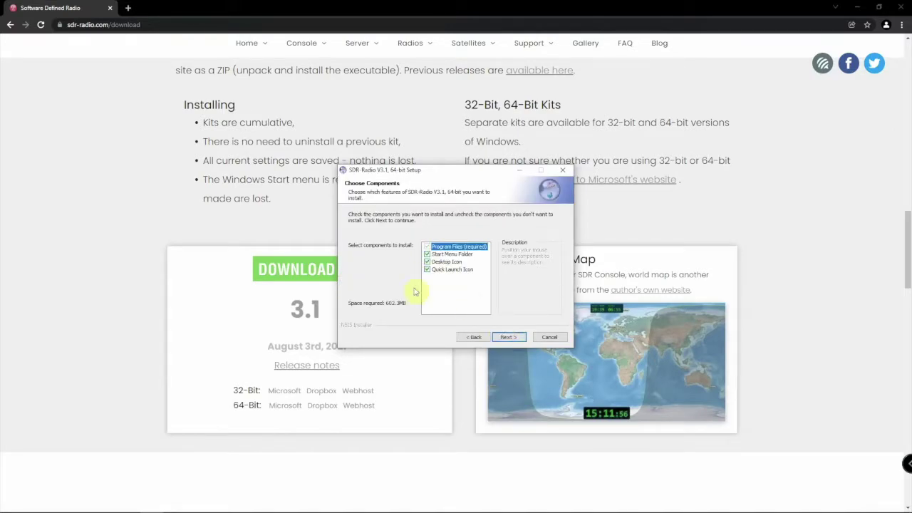
left_click(508, 337)
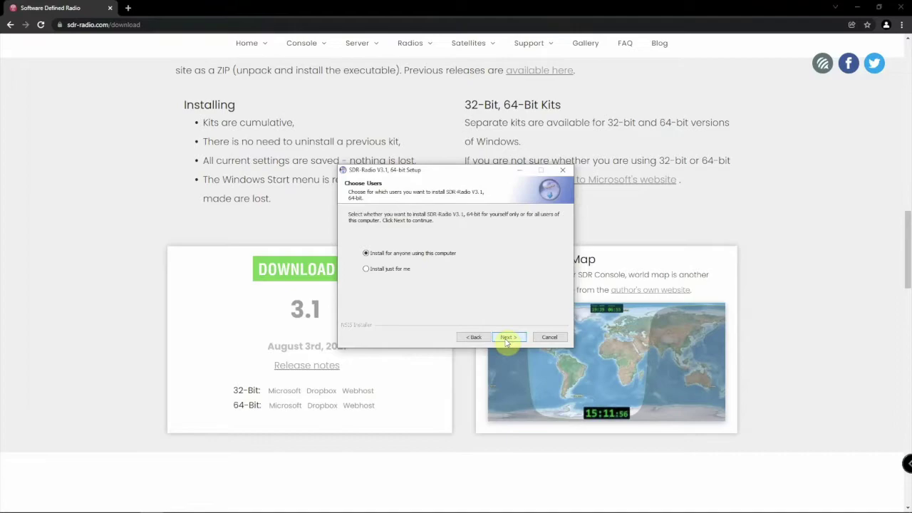
left_click(517, 340)
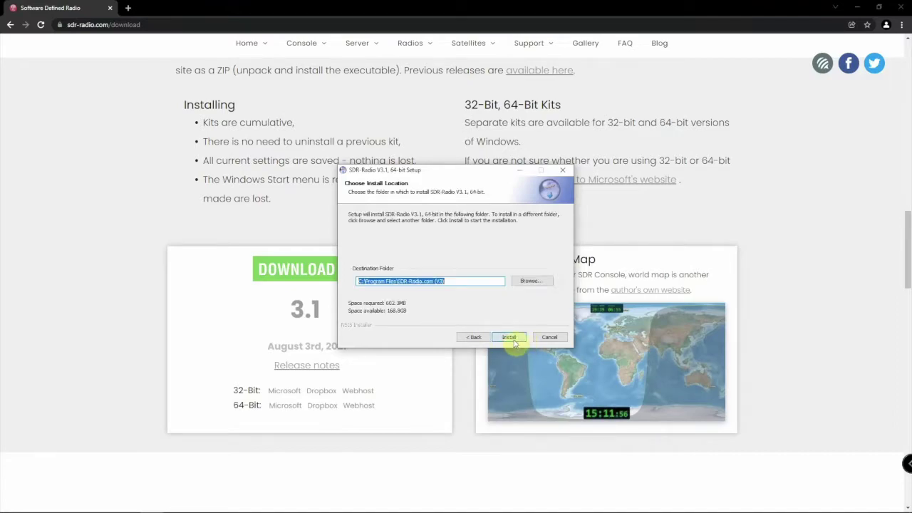
left_click(514, 343)
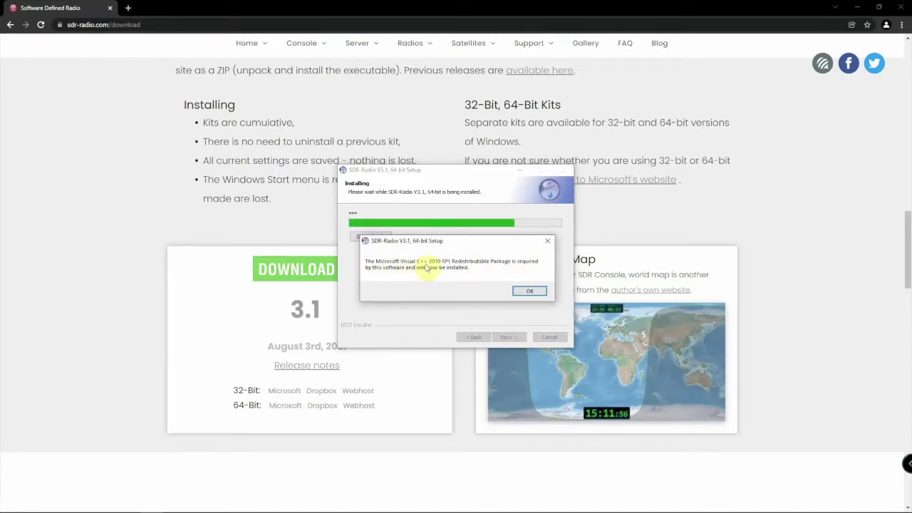
Acknowledge the Visual C++ 2010, 2013 and 2019 notices, then finish setup and launch SDR Console.
left_click(534, 295)
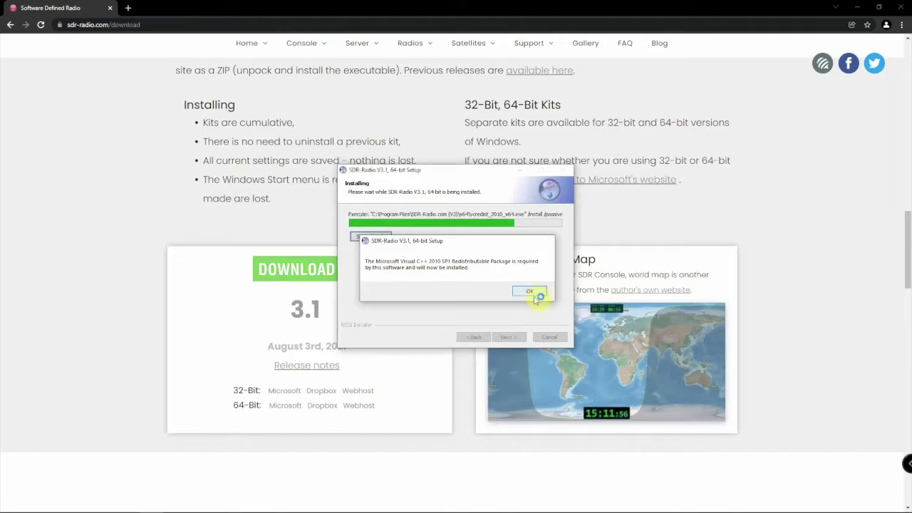
left_click(533, 294)
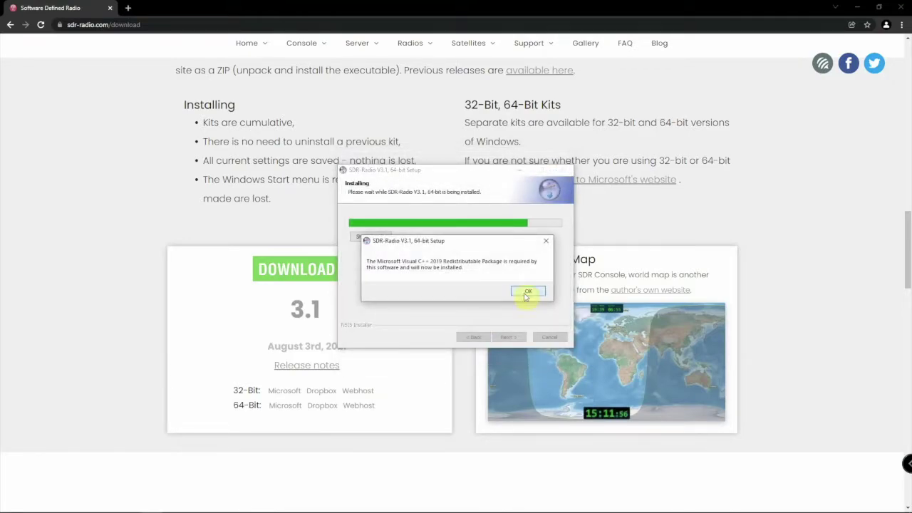
left_click(527, 294)
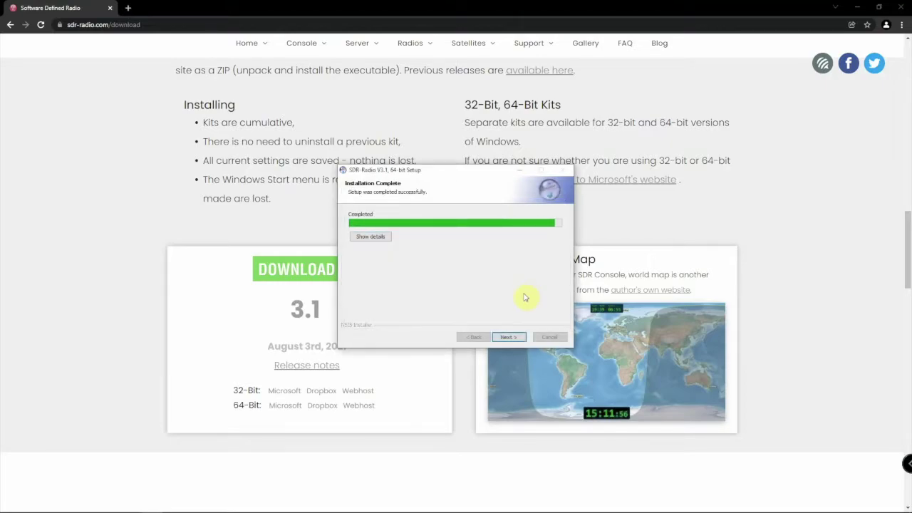
left_click(508, 336)
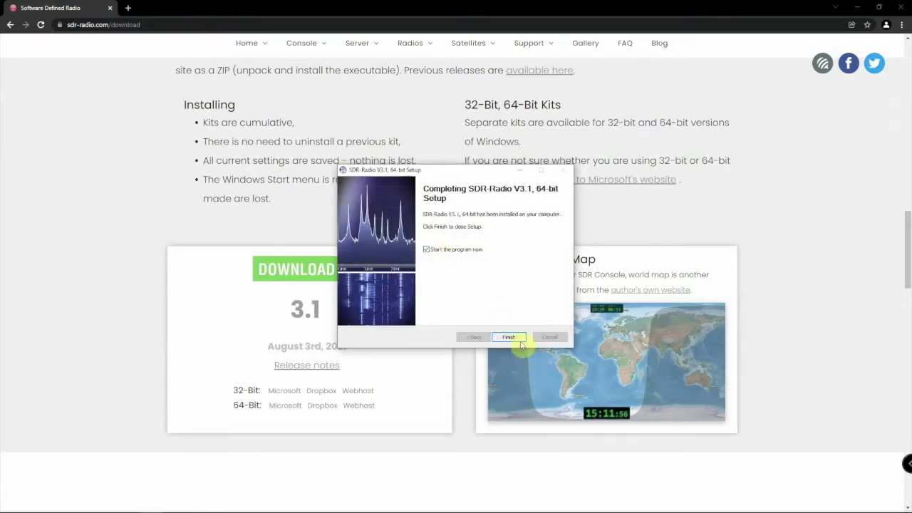
left_click(521, 342)
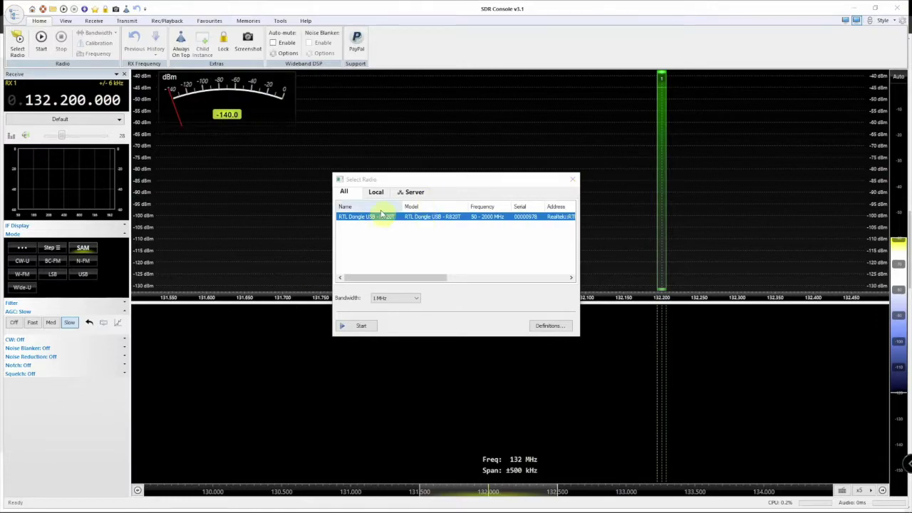
Dismiss the Select Radio dialog without starting a radio and glance at the main menu.
left_click(574, 180)
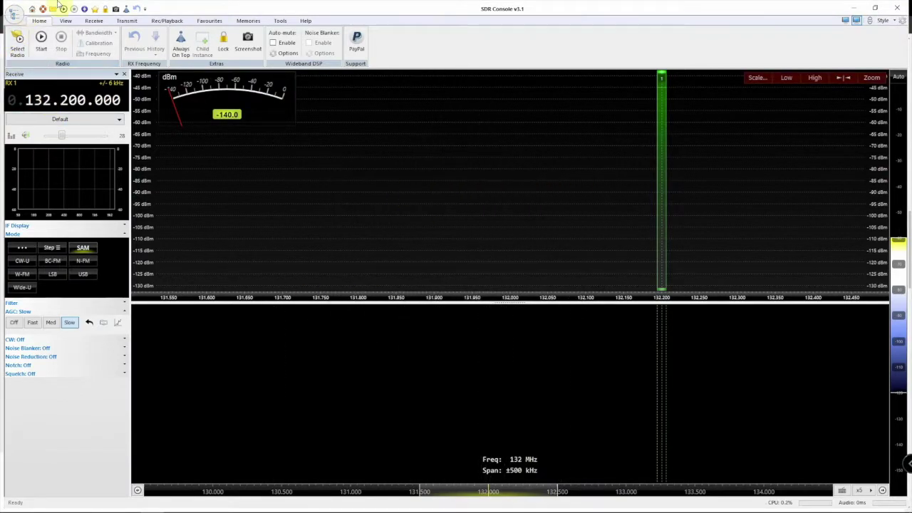
left_click(14, 12)
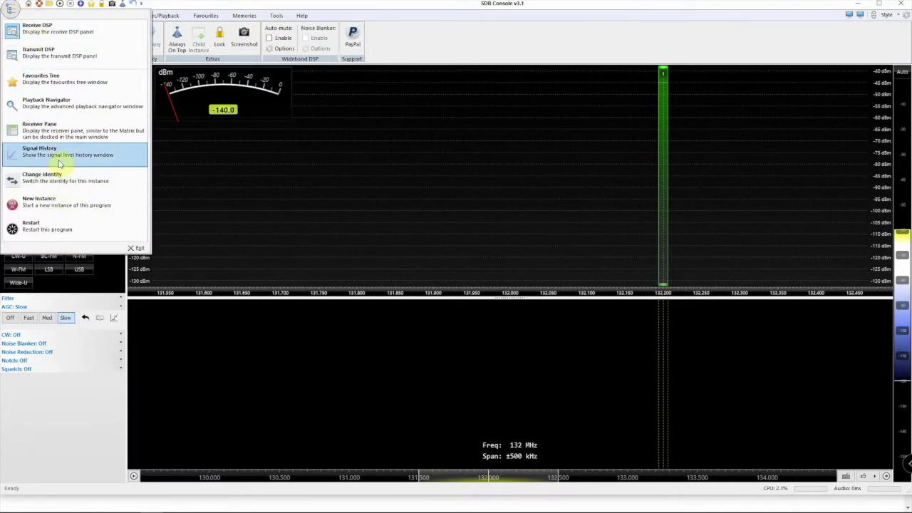
key("Escape")
Browse the View, Receive, Transmit, Record, Favourites, Memories, Tools and Help ribbons, then return Home.
left_click(61, 15)
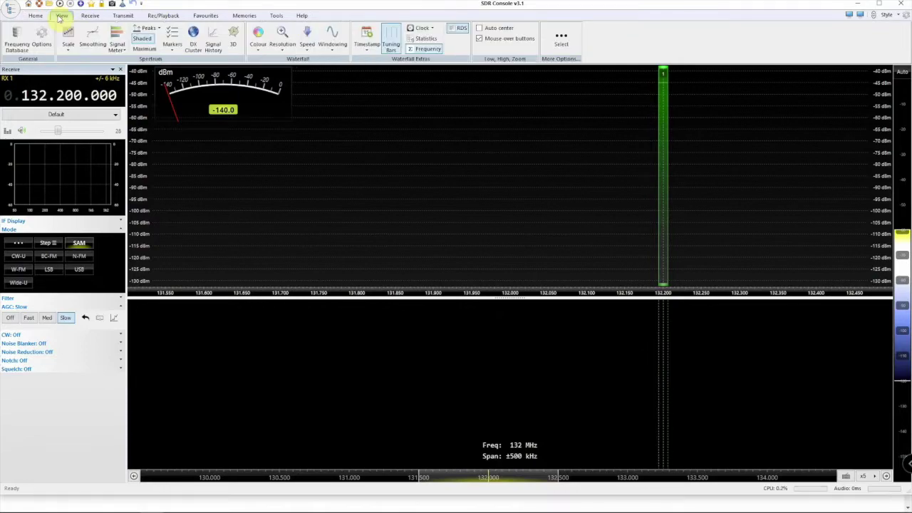
left_click(90, 17)
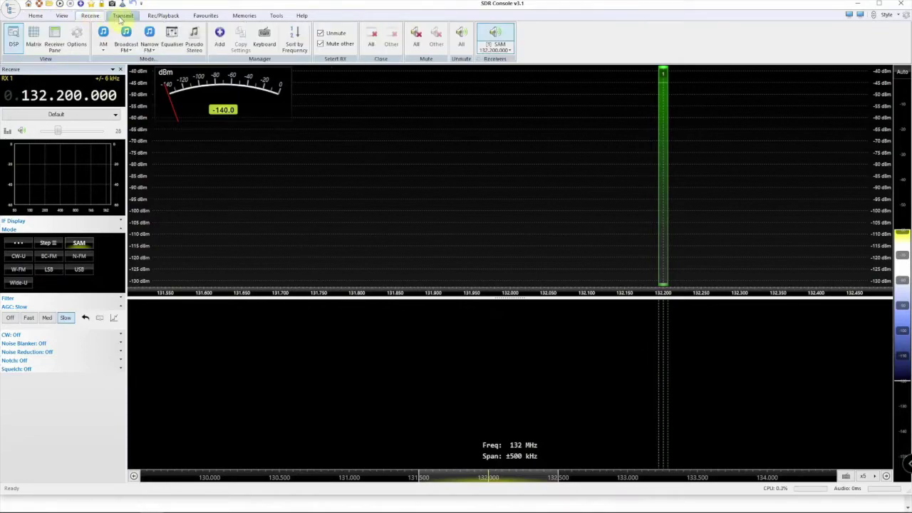
left_click(122, 16)
left_click(155, 16)
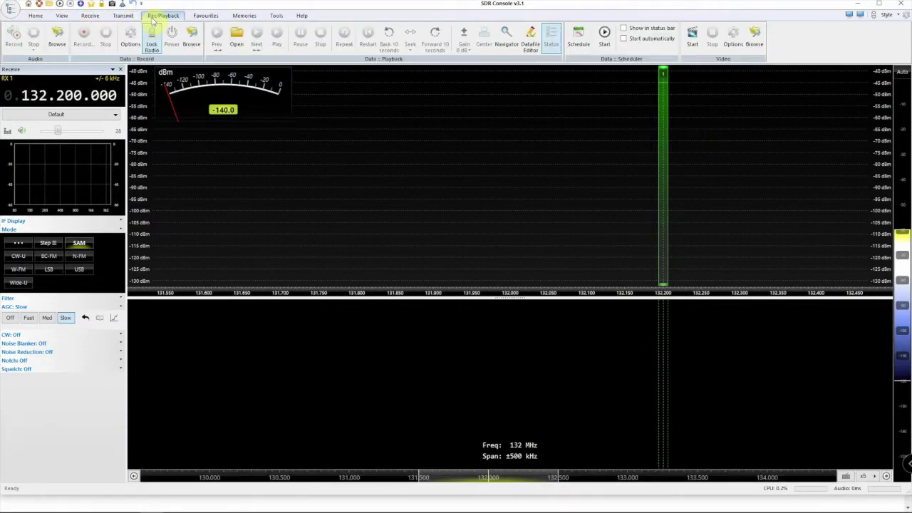
left_click(201, 17)
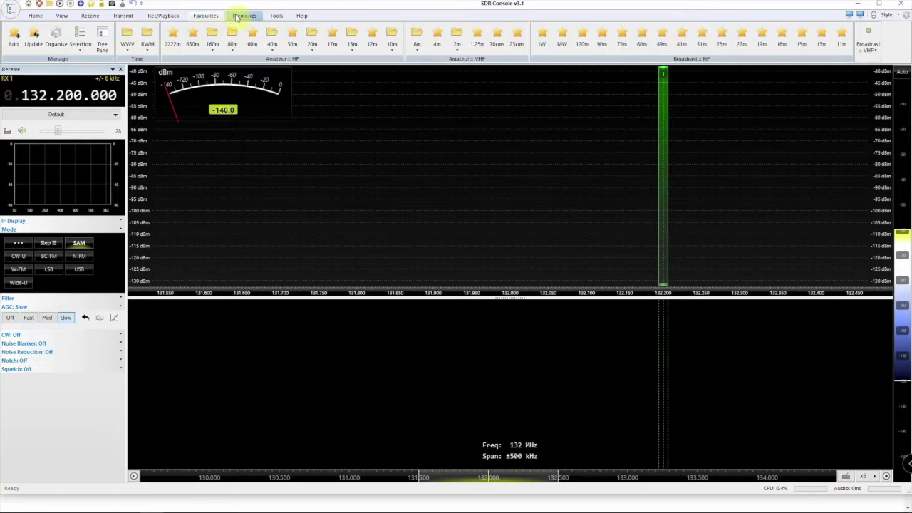
left_click(246, 16)
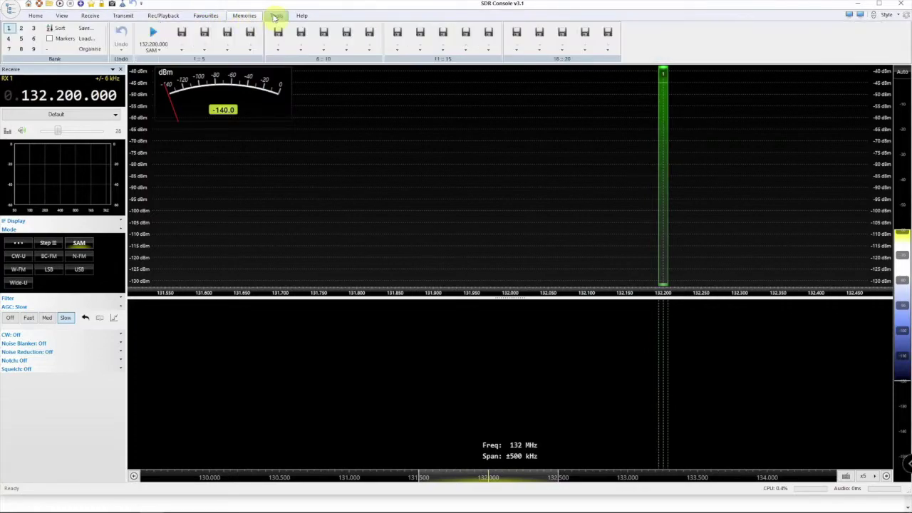
left_click(275, 17)
left_click(301, 16)
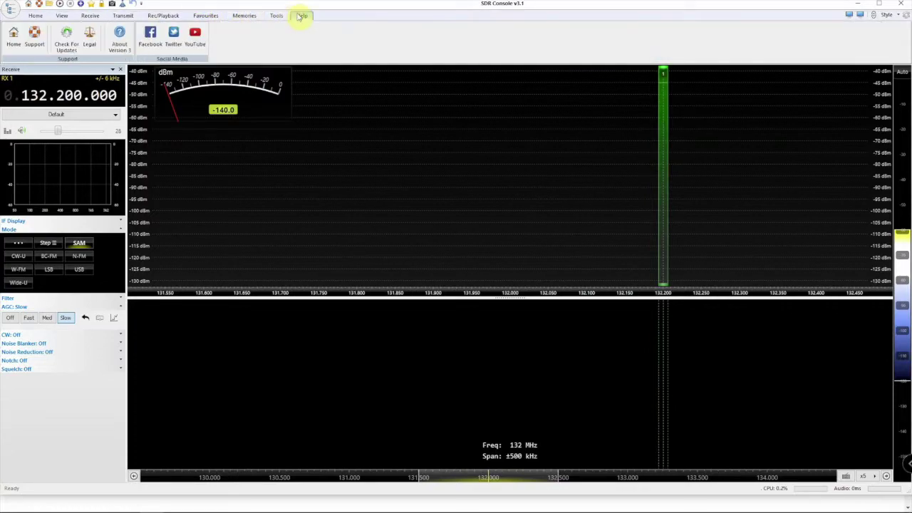
left_click(36, 16)
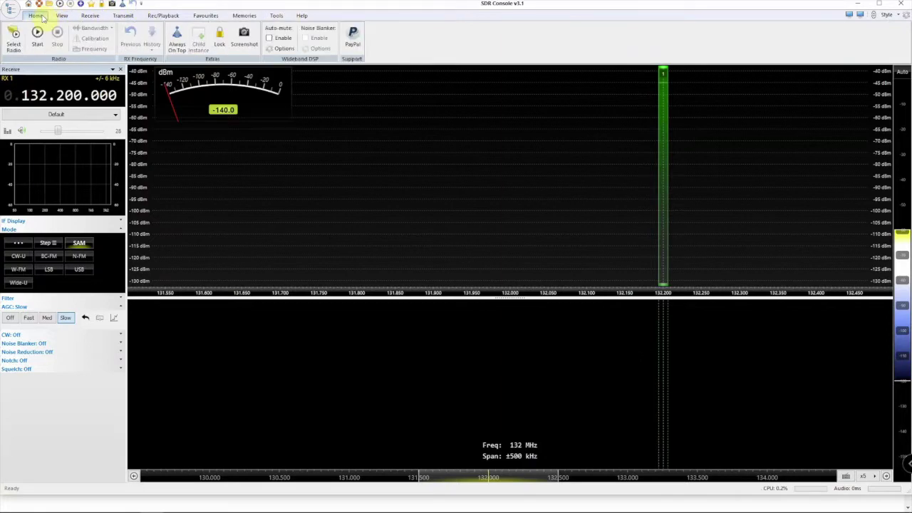
Start the RTL Dongle USB - R820T radio at 1 MHz bandwidth.
left_click(13, 43)
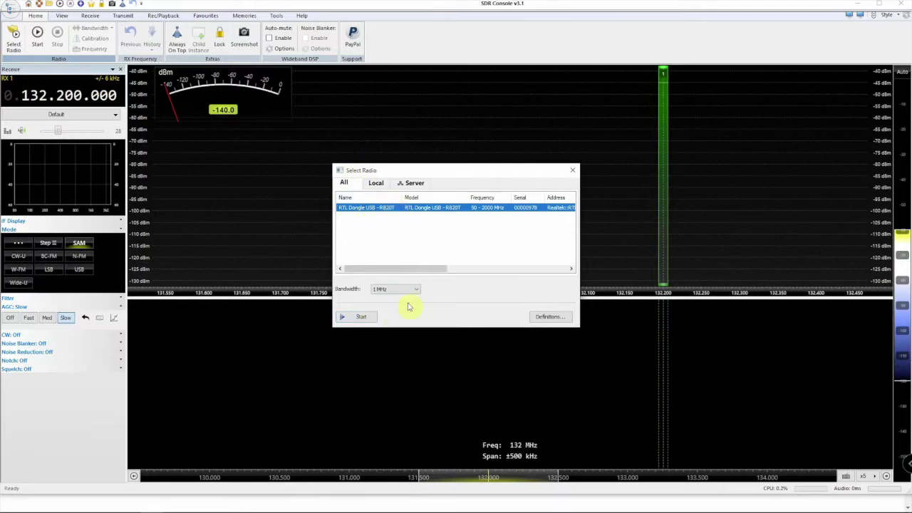
left_click(375, 317)
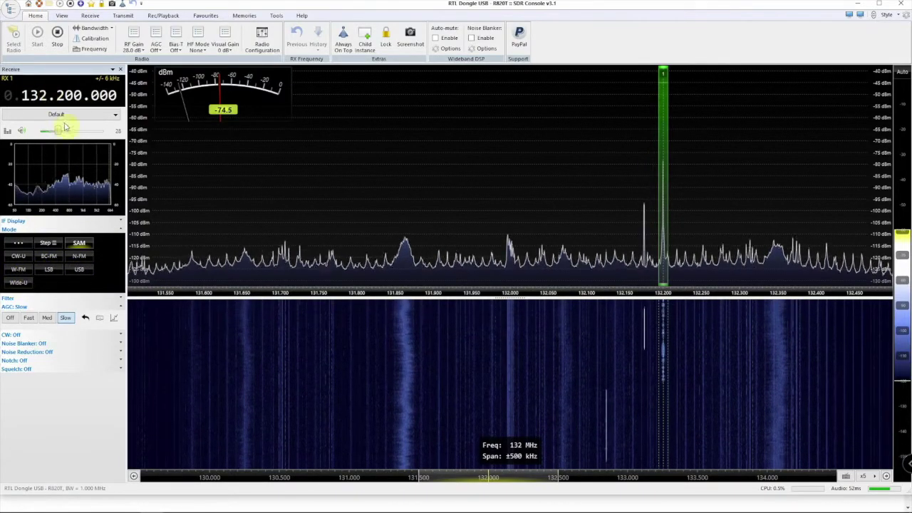
Mute the audio and expand the Noise Blanker, Noise Reduction, Notch and Squelch sections.
left_click(24, 131)
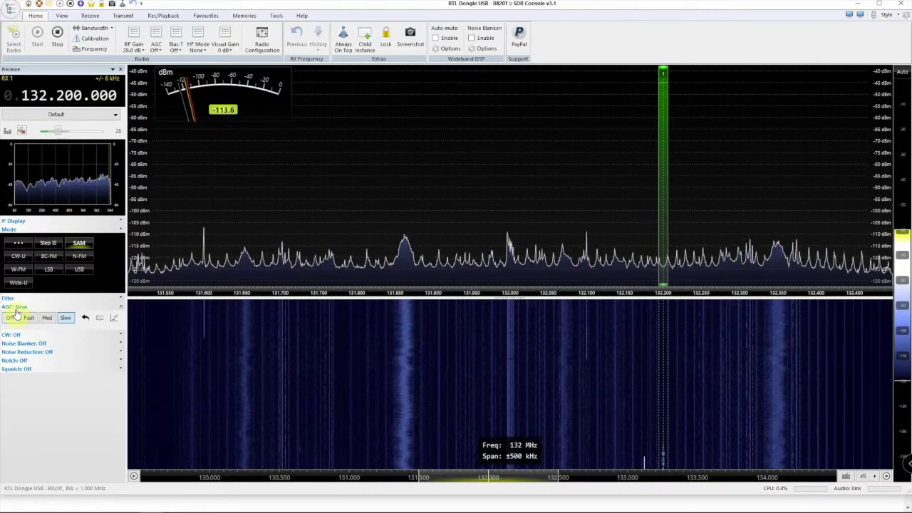
left_click(27, 343)
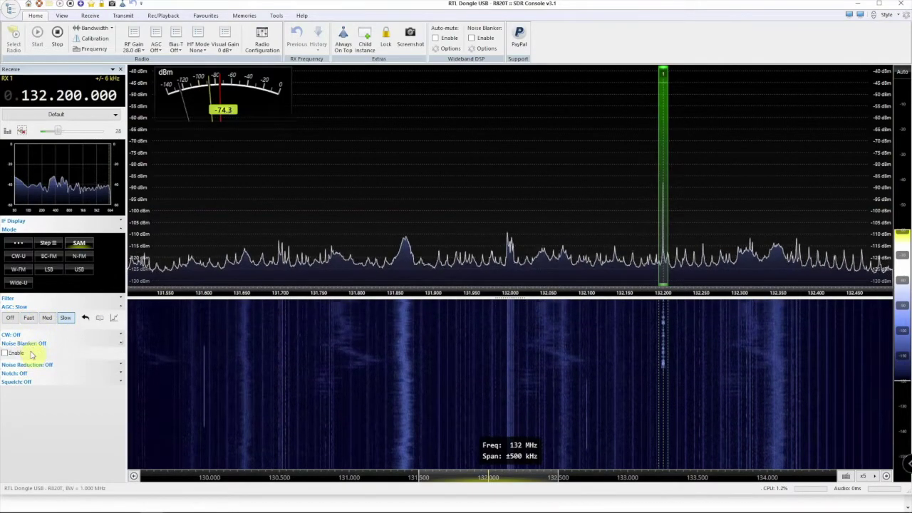
left_click(26, 367)
left_click(21, 393)
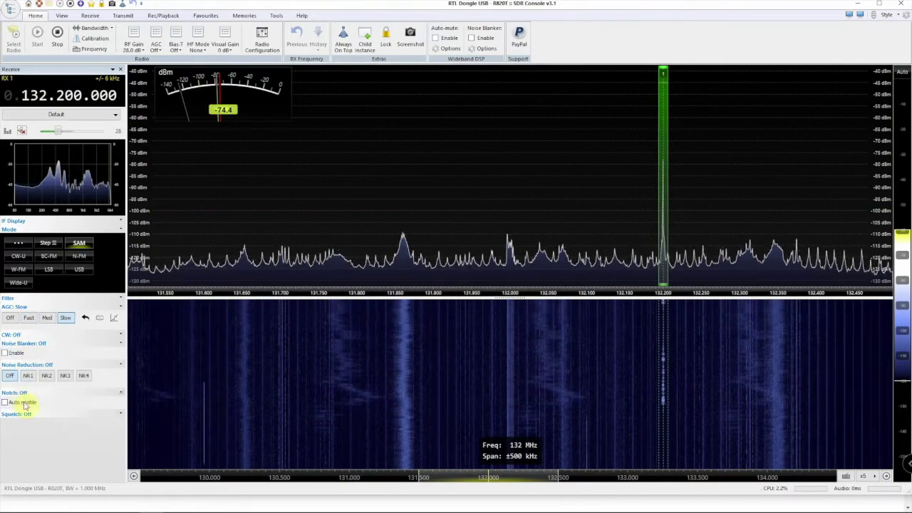
left_click(26, 415)
scroll(69, 379, "down", 1)
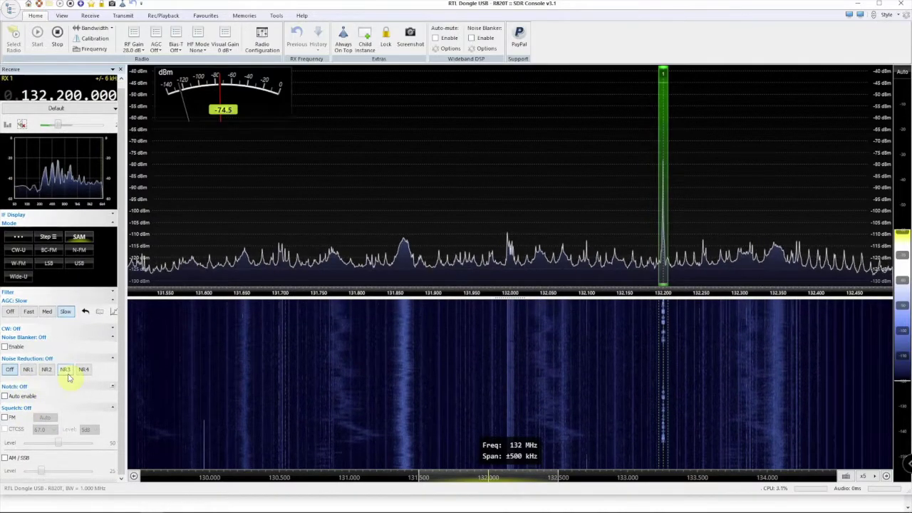
scroll(69, 379, "up", 1)
Check the bandwidth list, keeping 1 MHz, and view the PPM calibration settings.
left_click(87, 30)
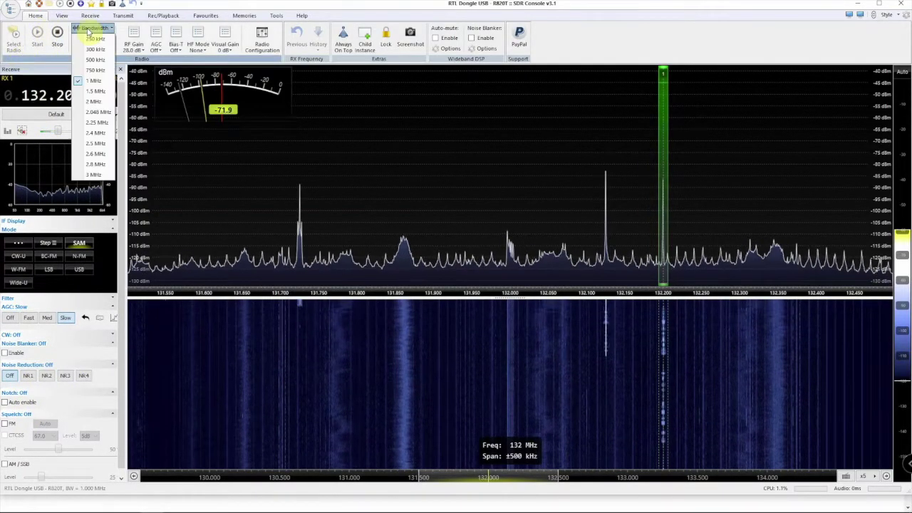
left_click(88, 28)
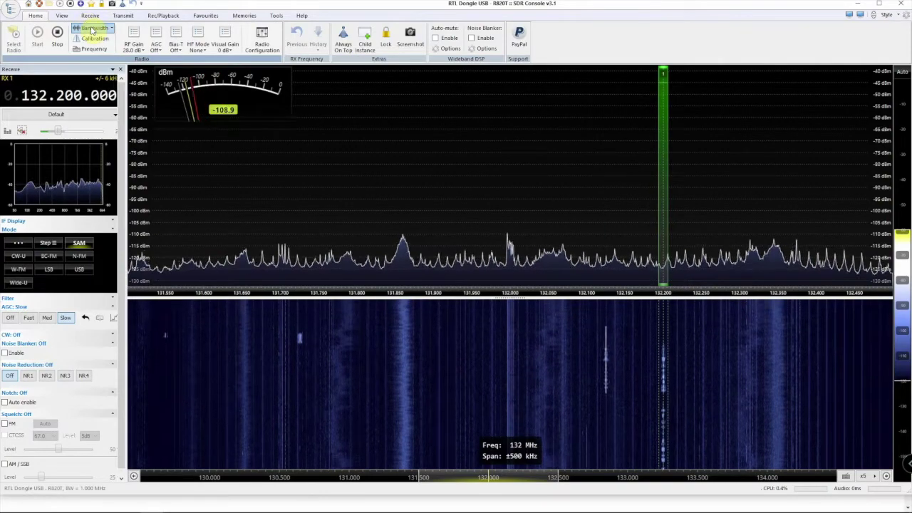
left_click(95, 38)
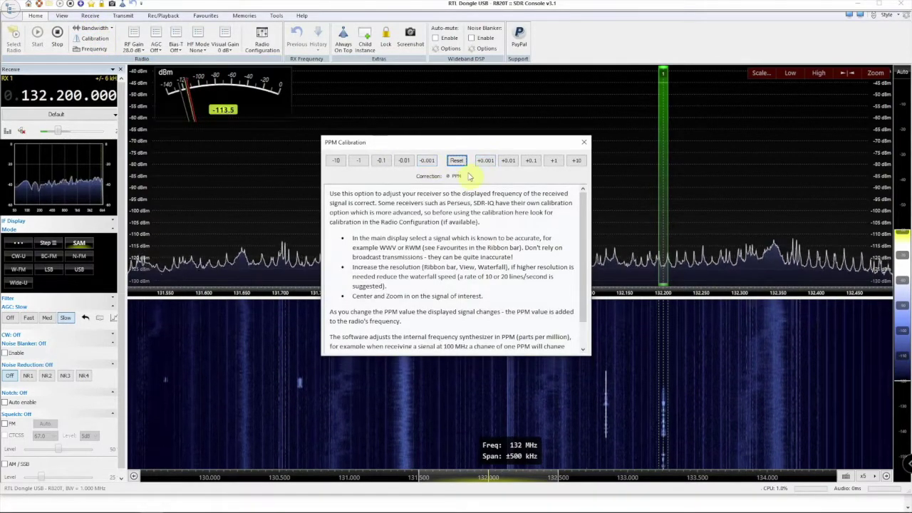
left_click(584, 142)
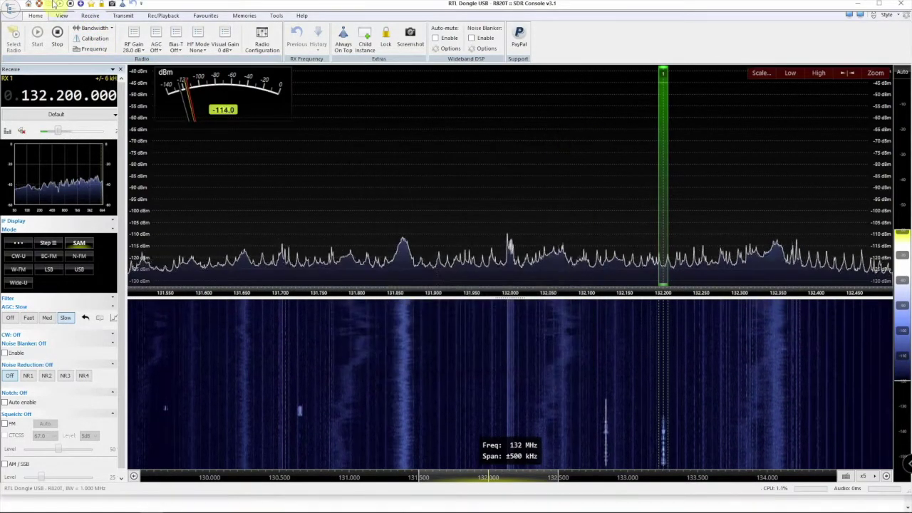
Retune to 132.007 MHz and review the RF gain and AGC choices unchanged.
left_click(89, 49)
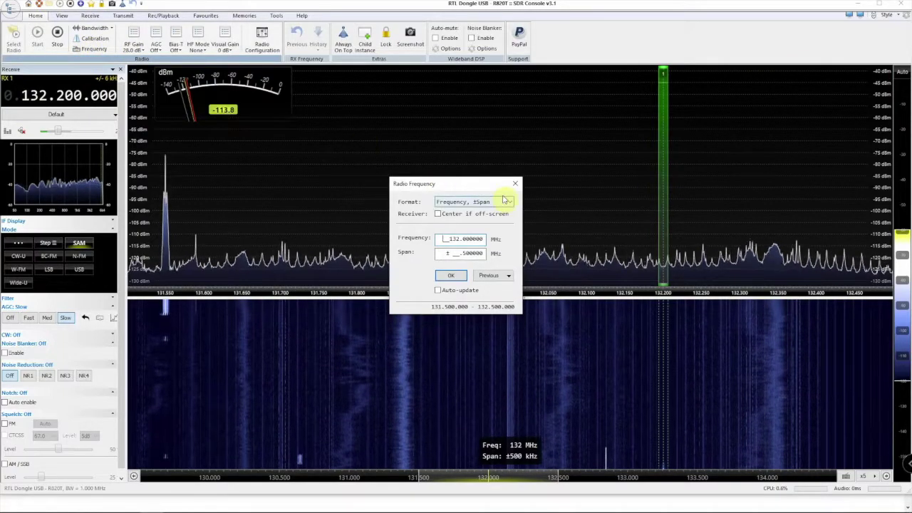
left_click(515, 183)
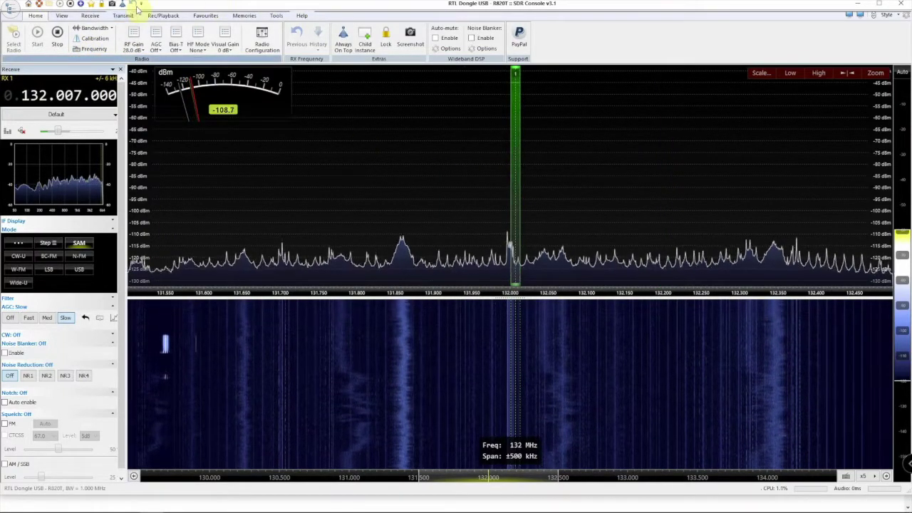
left_click(133, 39)
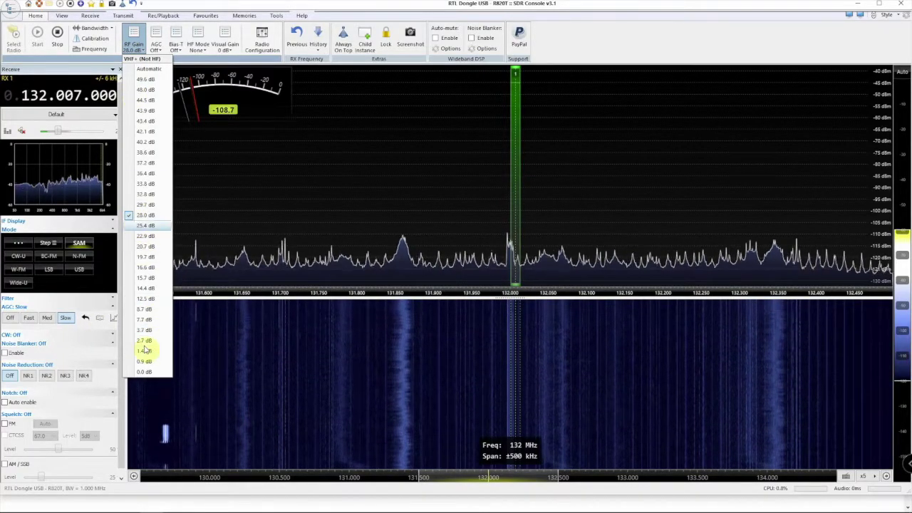
left_click(155, 41)
left_click(155, 41)
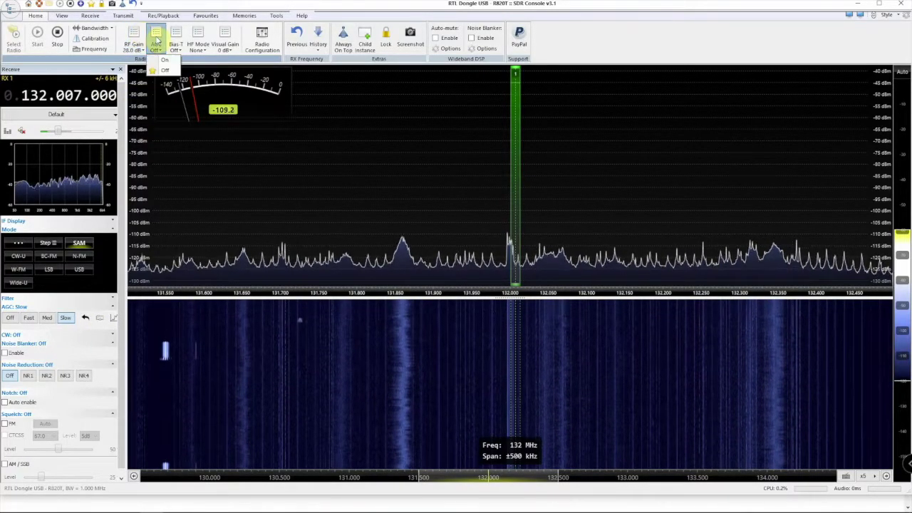
left_click(173, 39)
Review the Bias-T, direct sampling and visual gain choices, then show the memory banks.
left_click(174, 39)
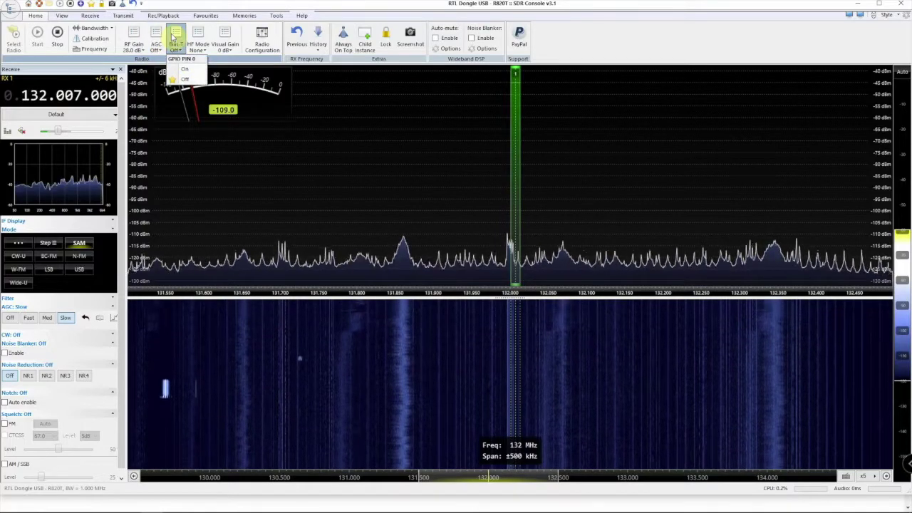
left_click(199, 34)
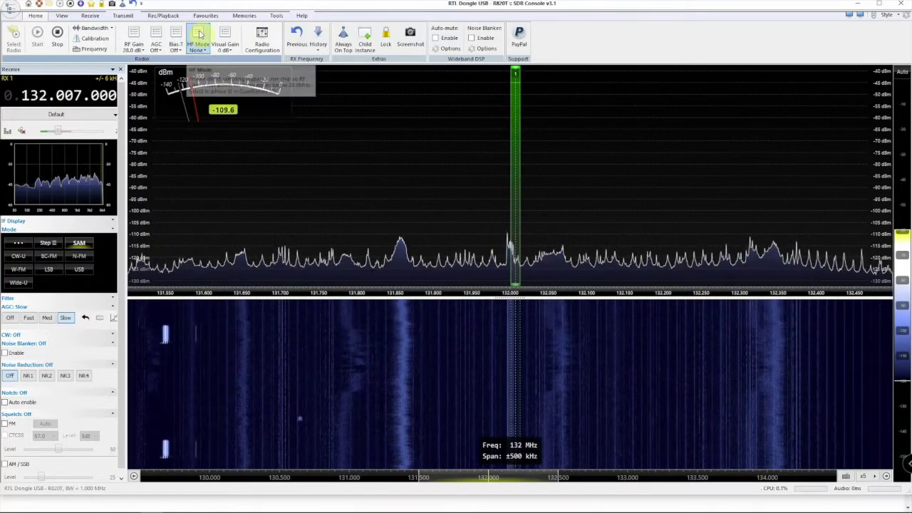
left_click(199, 34)
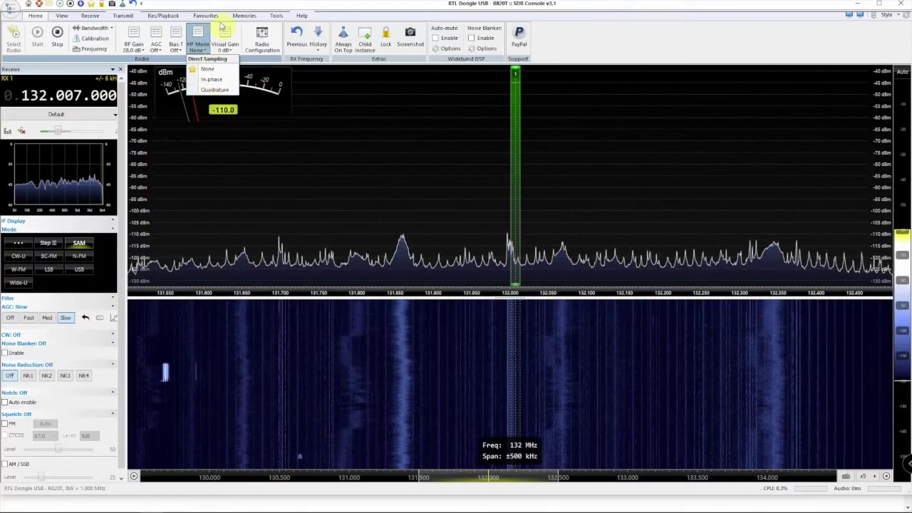
left_click(226, 32)
left_click(240, 17)
left_click(241, 17)
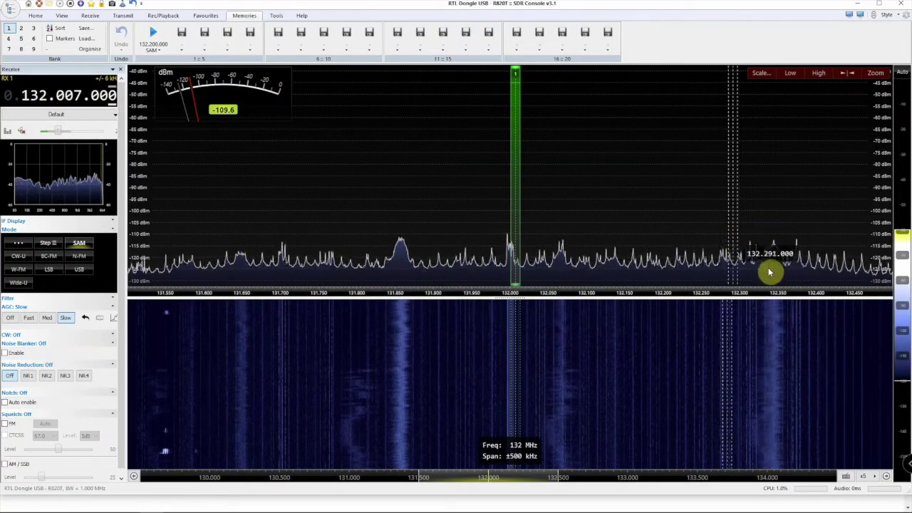
Tune to the 131.550 MHz signal and store it as a new memory.
left_click(165, 271)
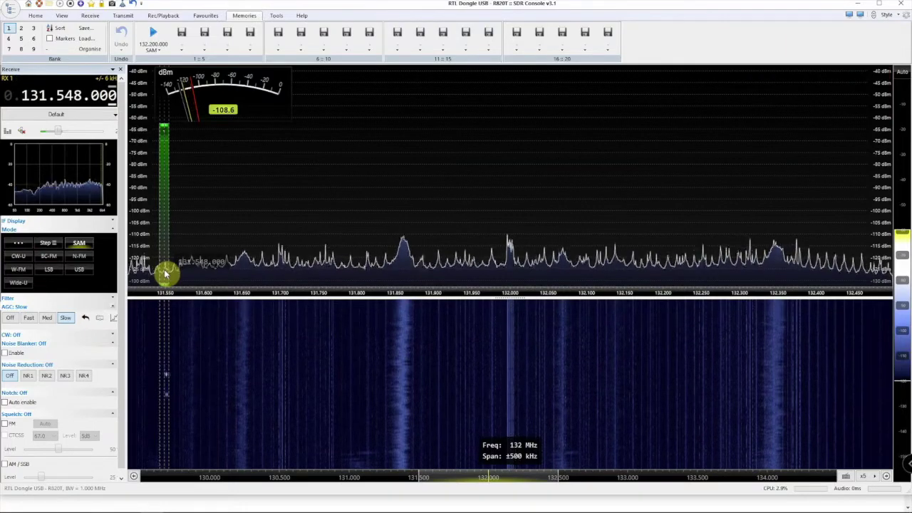
scroll(166, 268, "up", 1)
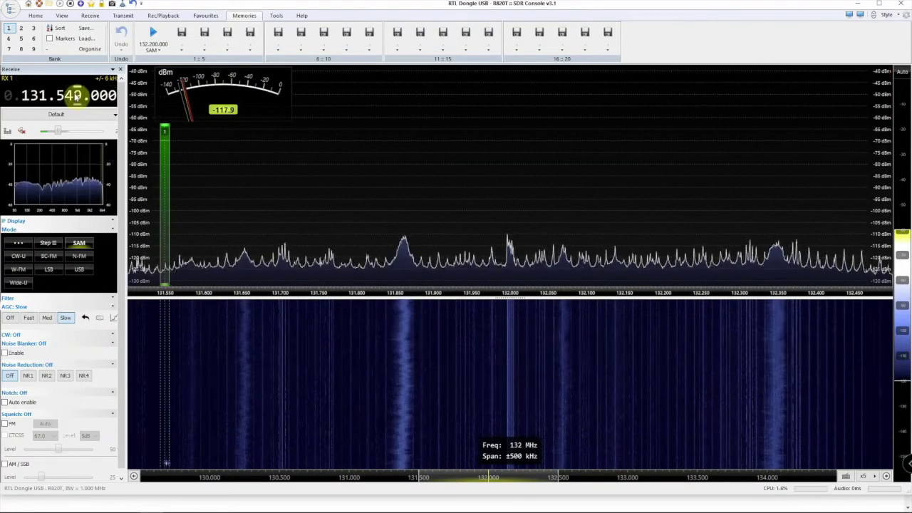
scroll(76, 95, "up", 1)
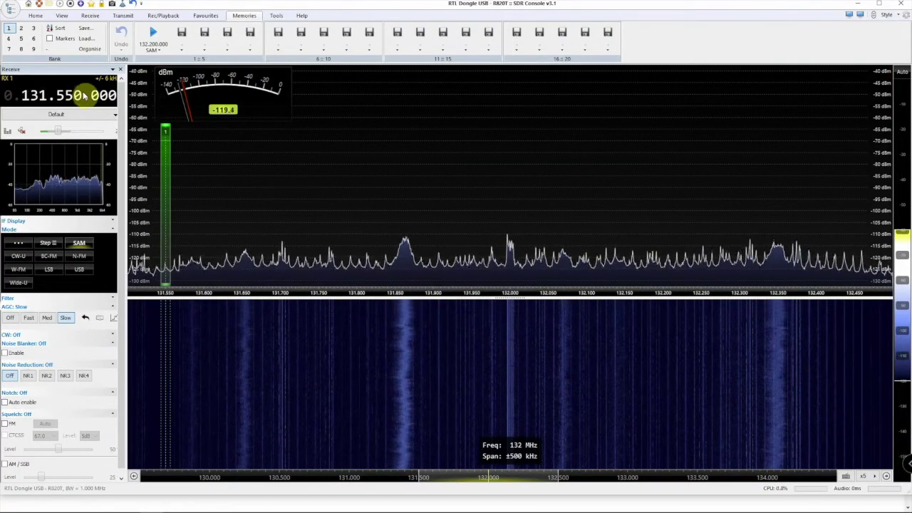
left_click(183, 34)
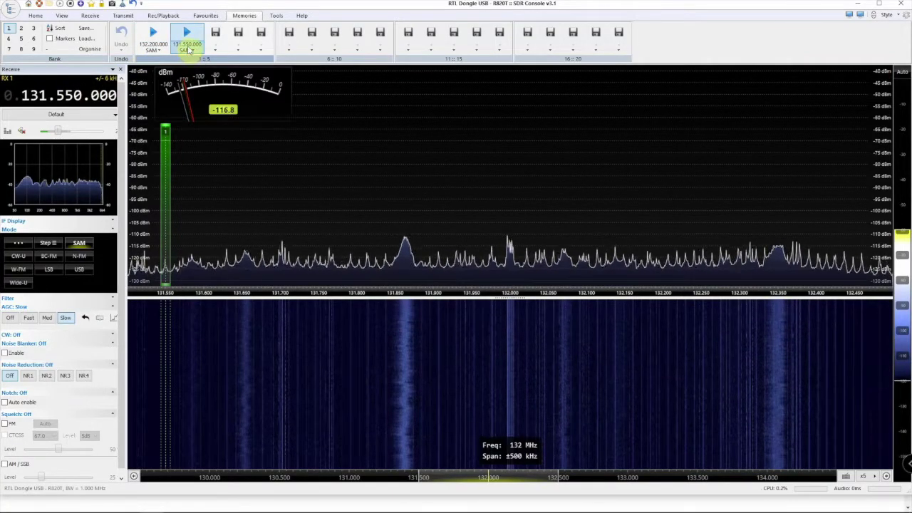
Relabel the 131.550 and 132.200 MHz memories as AM.
left_click(190, 49)
left_click(189, 60)
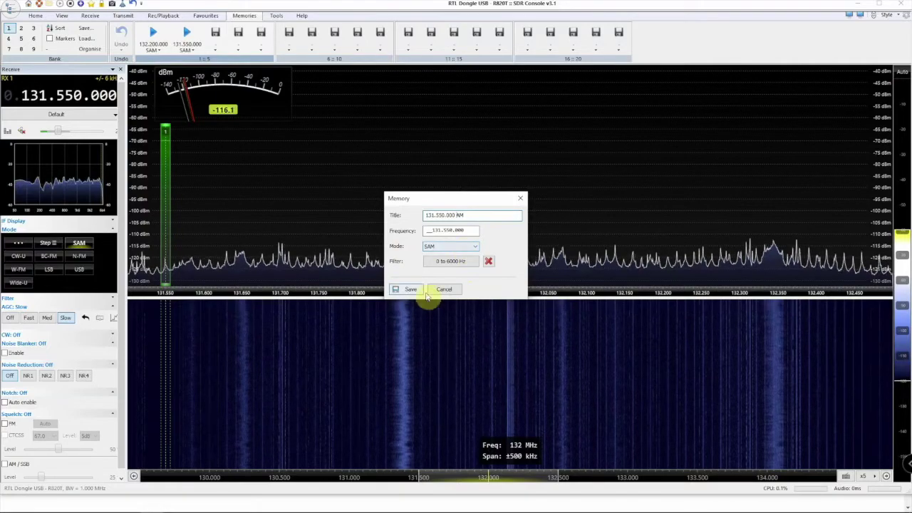
left_click(422, 290)
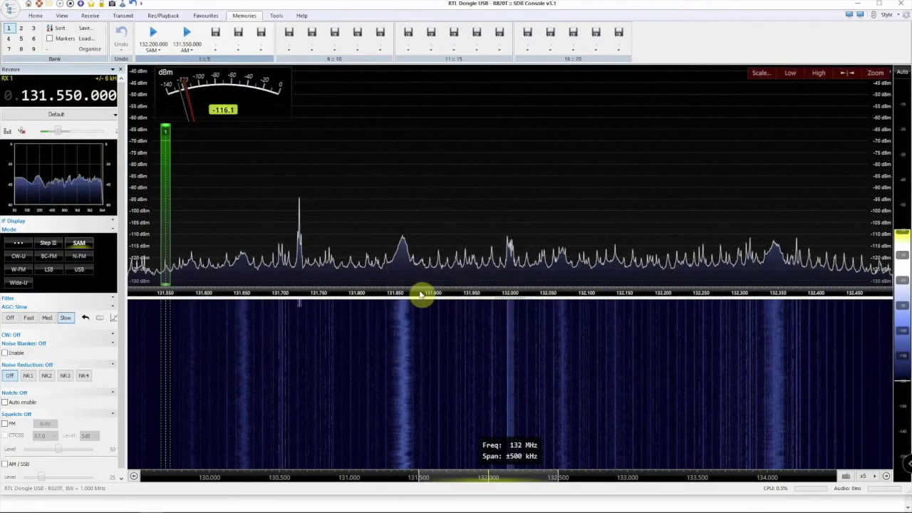
left_click(151, 50)
left_click(152, 61)
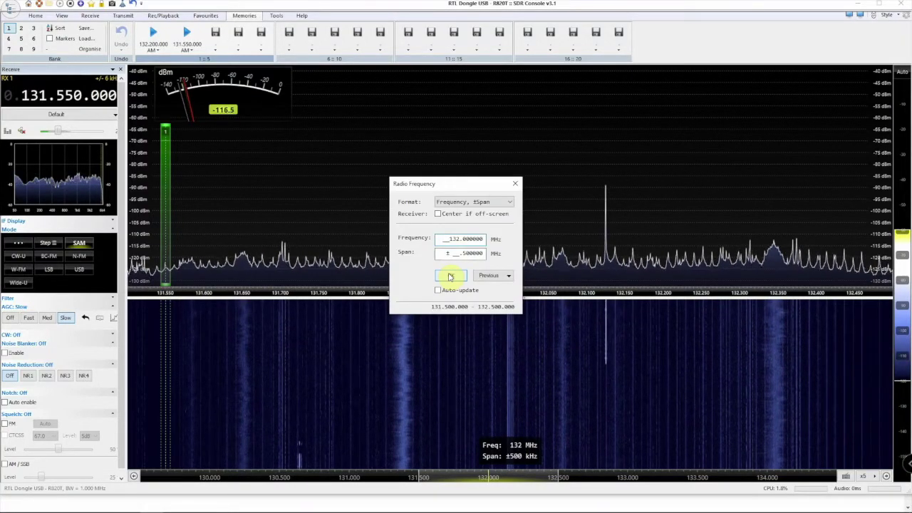
Close the frequency and span dialog and switch to the Receive ribbon.
left_click(462, 277)
scroll(118, 36, "down", 1)
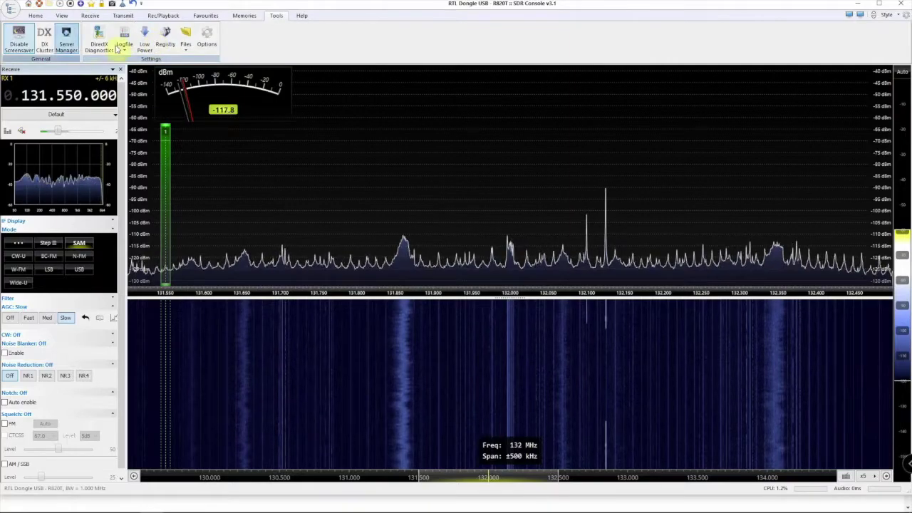
left_click(90, 15)
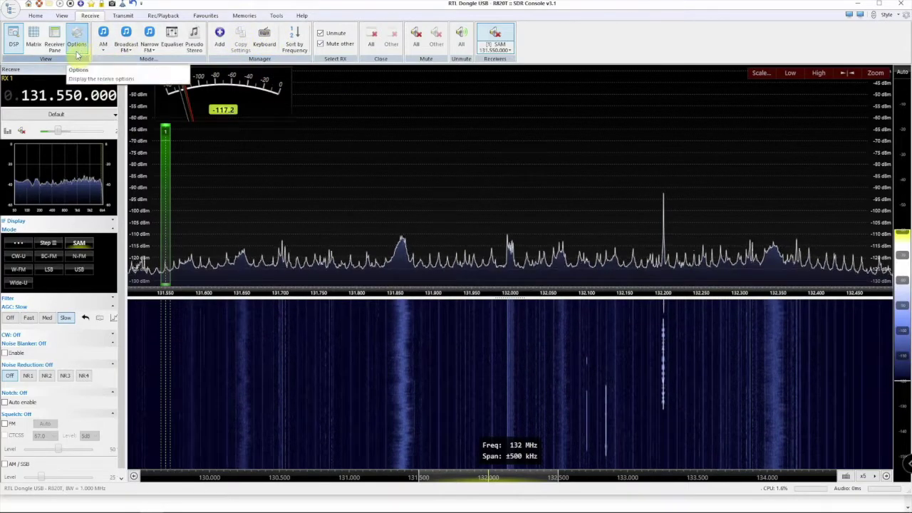
left_click(9, 8)
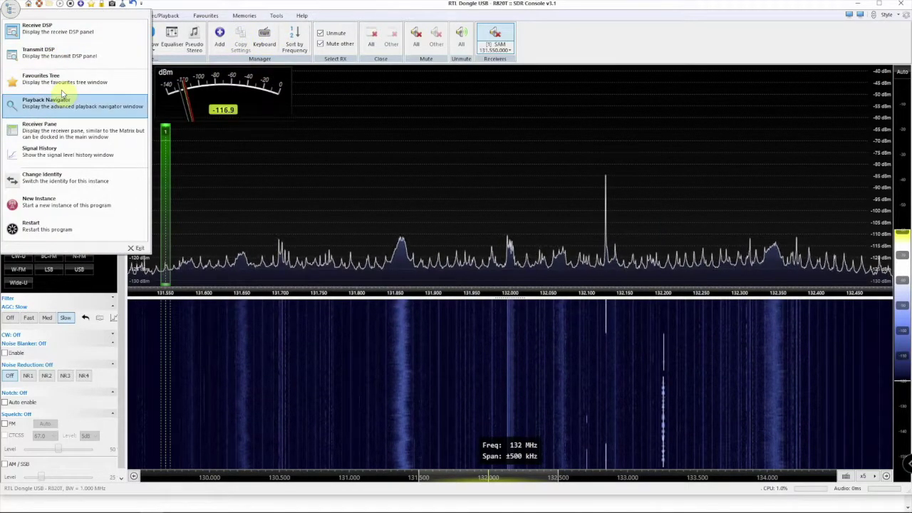
left_click(59, 125)
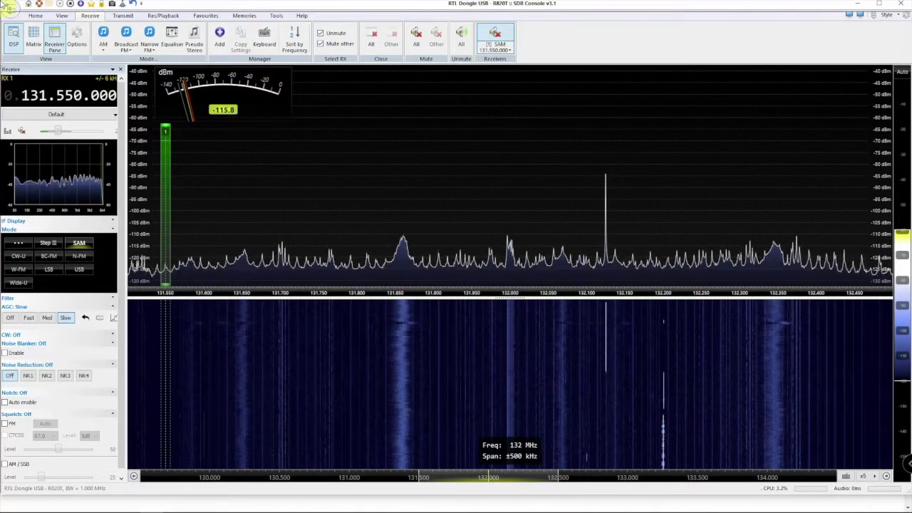
Open the Receivers pane, reposition it, unmute receiver 1, then close the pane.
left_click(496, 39)
left_click_drag(458, 169, 437, 204)
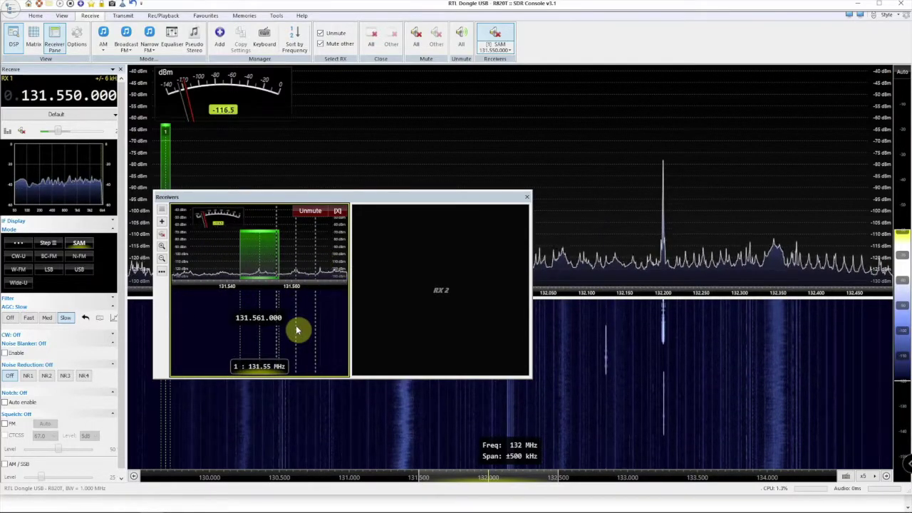
left_click(314, 211)
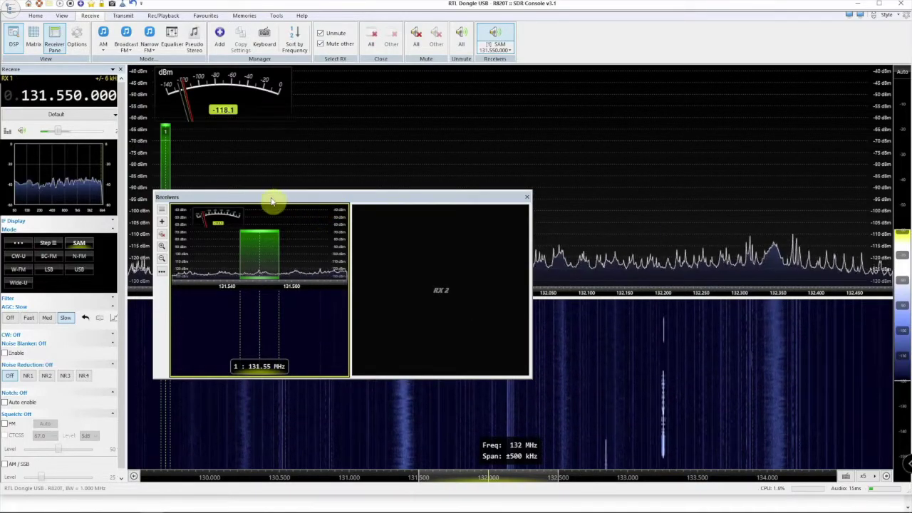
left_click_drag(270, 202, 407, 187)
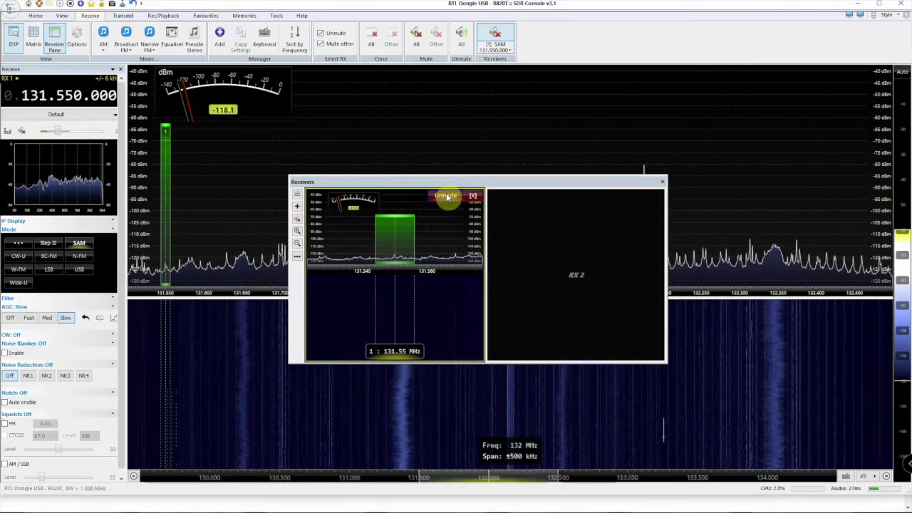
left_click(661, 183)
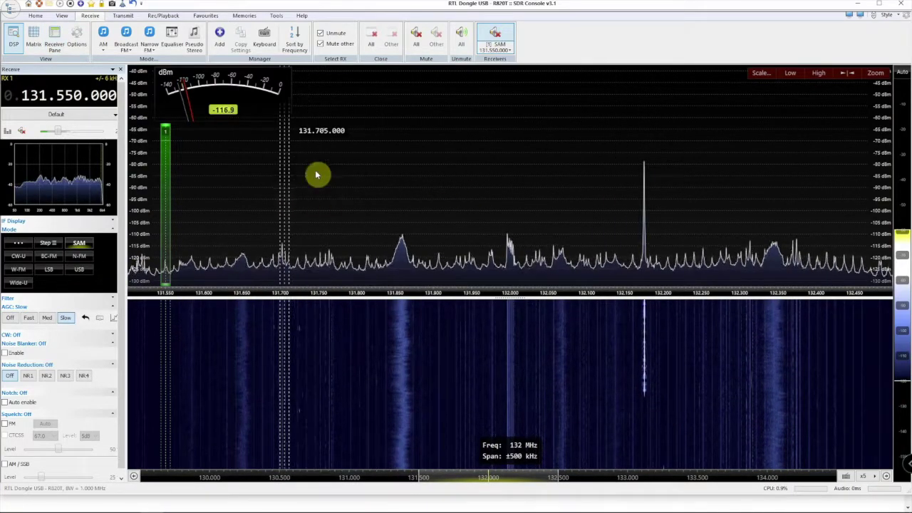
Stop and restart the radio, widen the receive panel, and tune receiver 1 to 131.499 MHz.
left_click(35, 15)
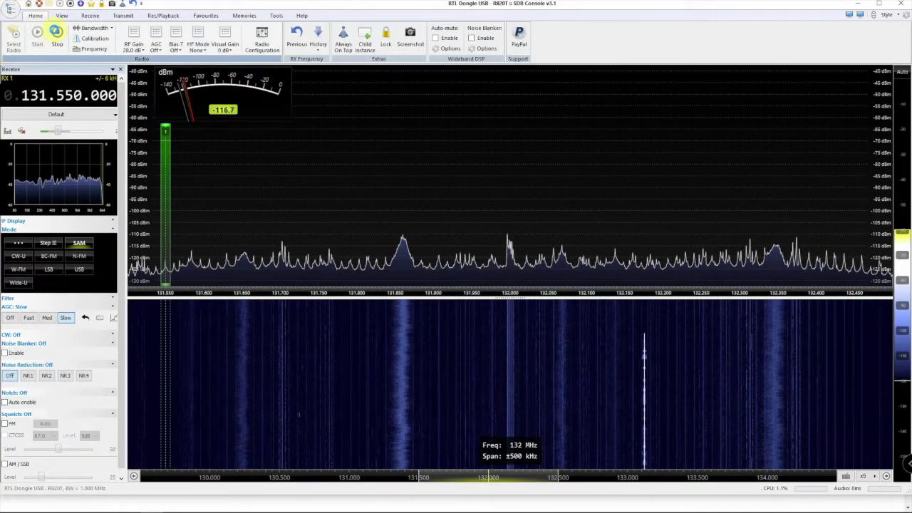
left_click(55, 31)
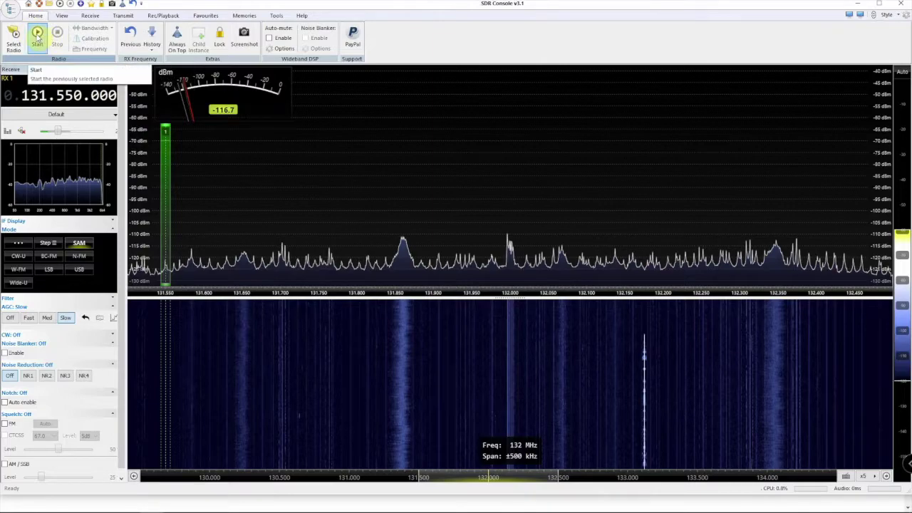
left_click(37, 35)
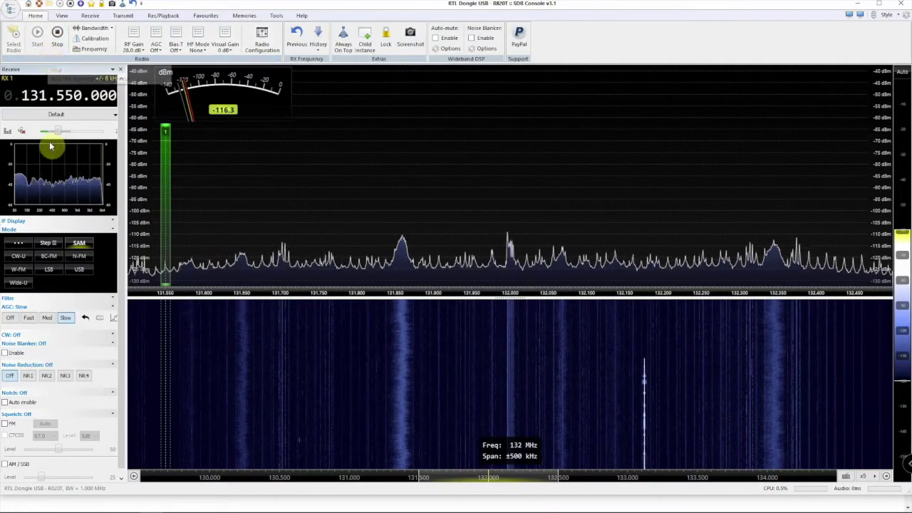
left_click_drag(121, 72, 146, 73)
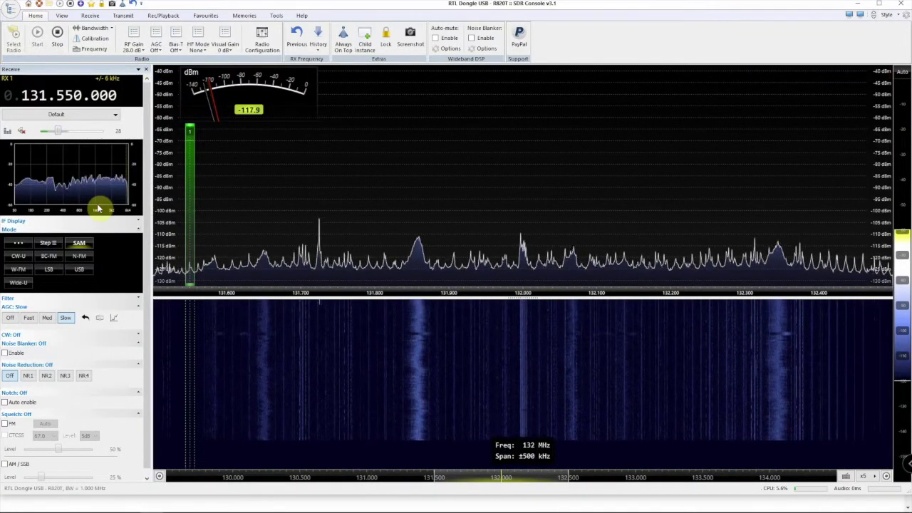
left_click(155, 214)
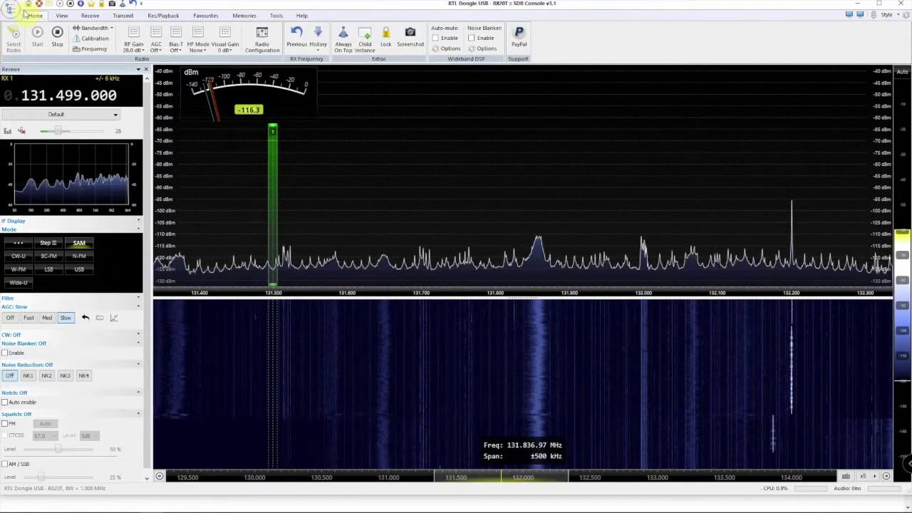
Browse the Signal Meter Type options such as Analog, then display the Favourites band presets.
left_click(60, 15)
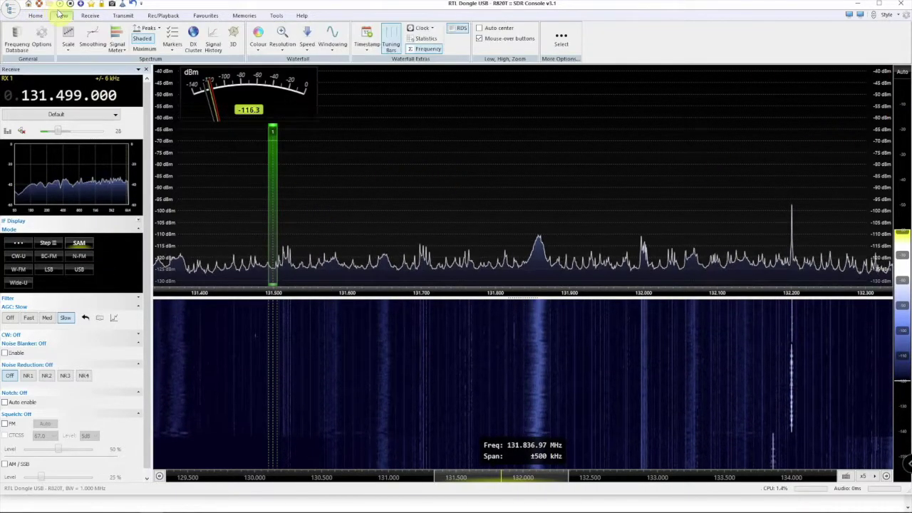
left_click(118, 44)
mouse_move(120, 72)
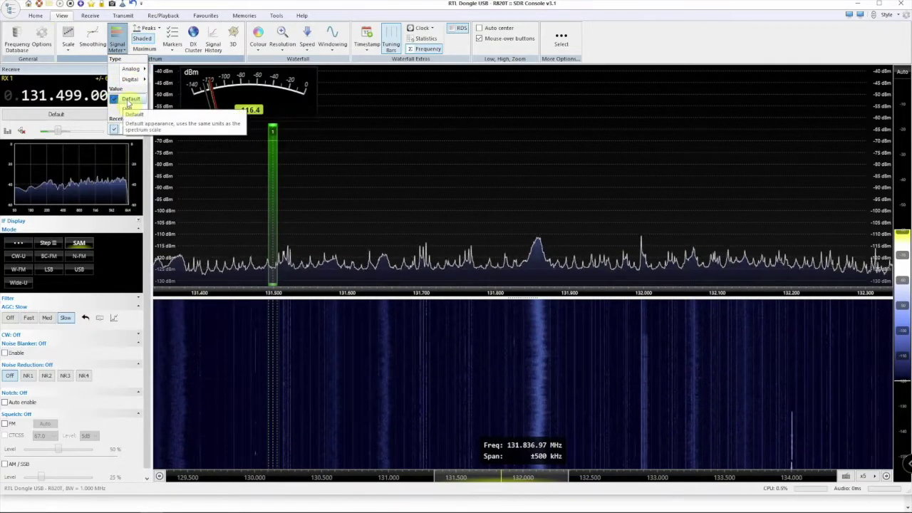
left_click(144, 7)
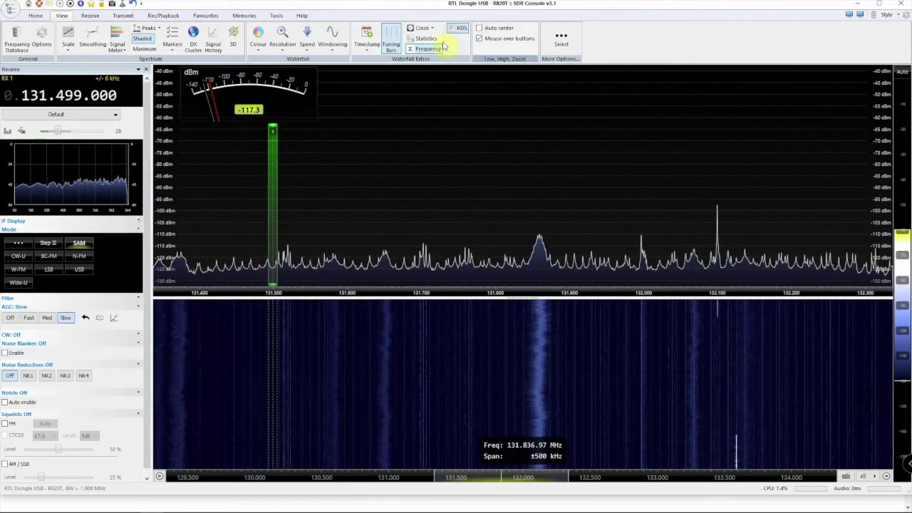
left_click(205, 15)
mouse_move(356, 332)
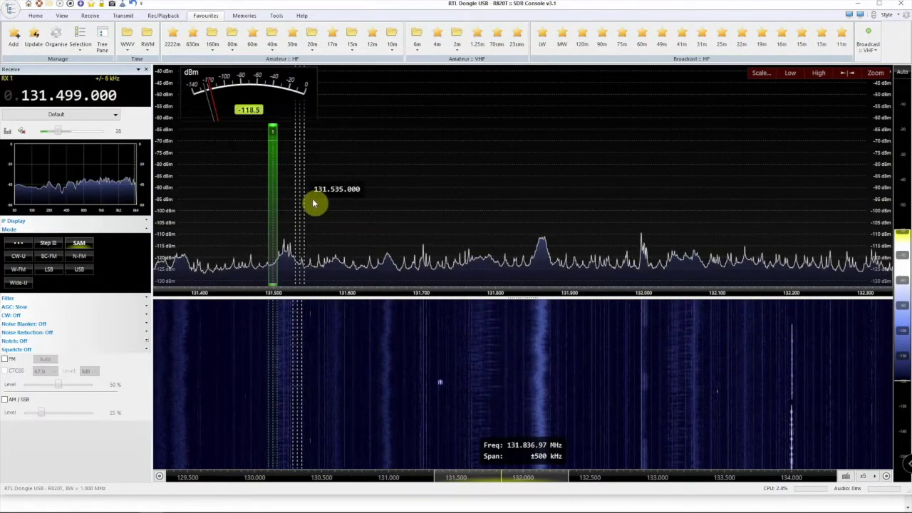
Step receiver 1's frequency up from 131.499.000 to 131.509.000 MHz with the scroll wheel.
scroll(366, 175, "up", 1)
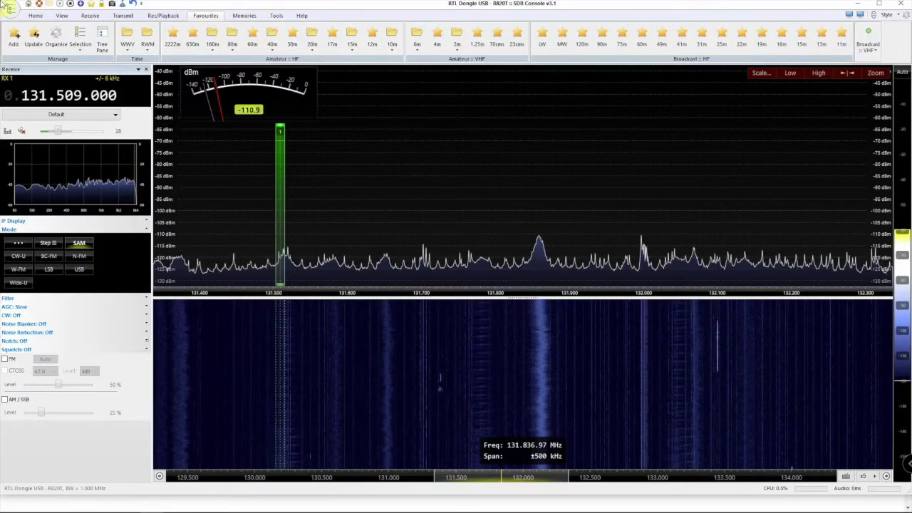